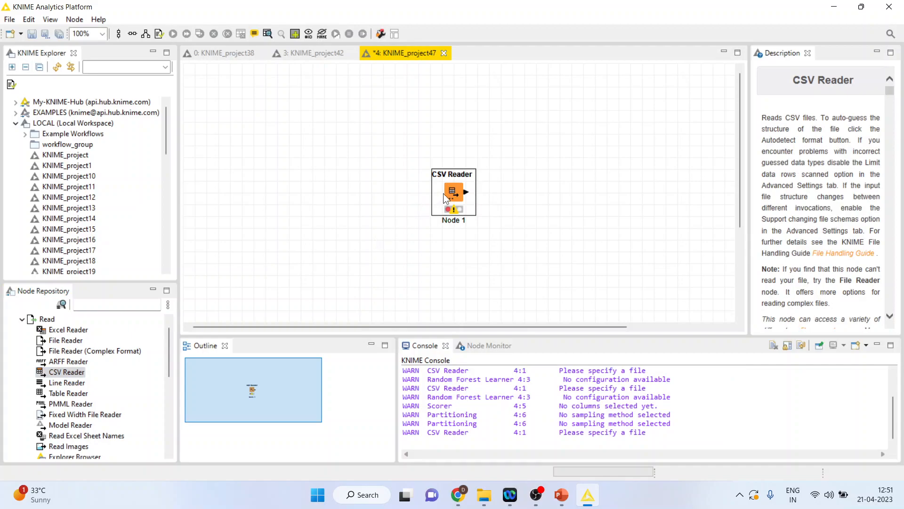
# Configure the CSV Reader node to read heart1.csv from D:\Research Methodology\Predictive Analytics\Knime\Data, and execute it.
pyautogui.moveTo(250, 168); pyautogui.dragTo(251, 168)
pyautogui.doubleClick(251, 168)
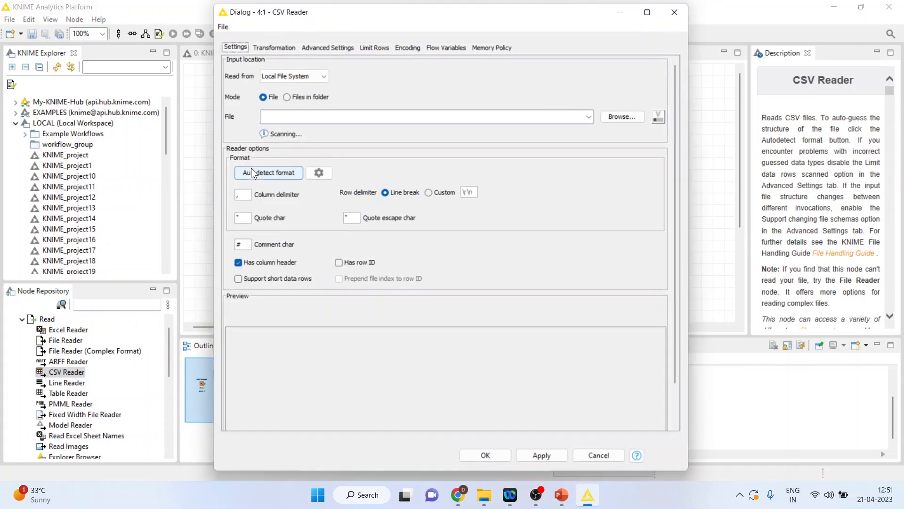
pyautogui.click(640, 117)
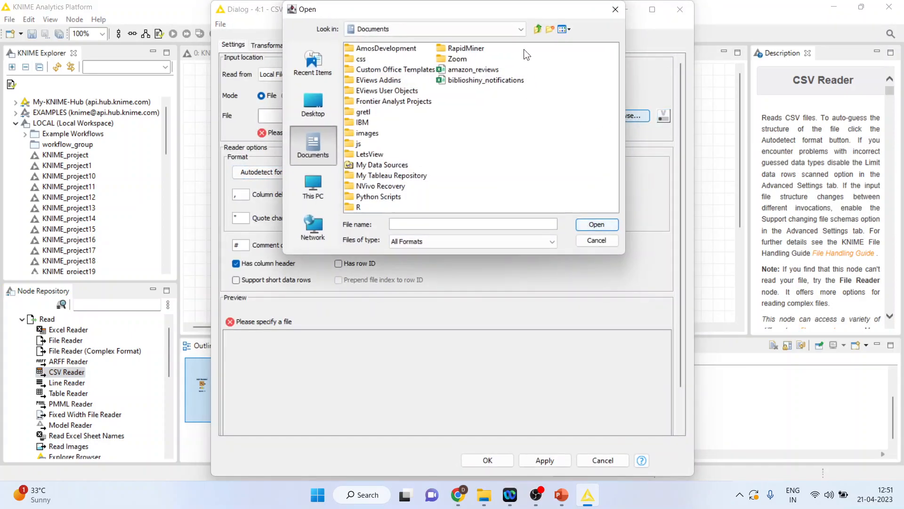
pyautogui.click(520, 29)
pyautogui.click(473, 53)
pyautogui.doubleClick(404, 70)
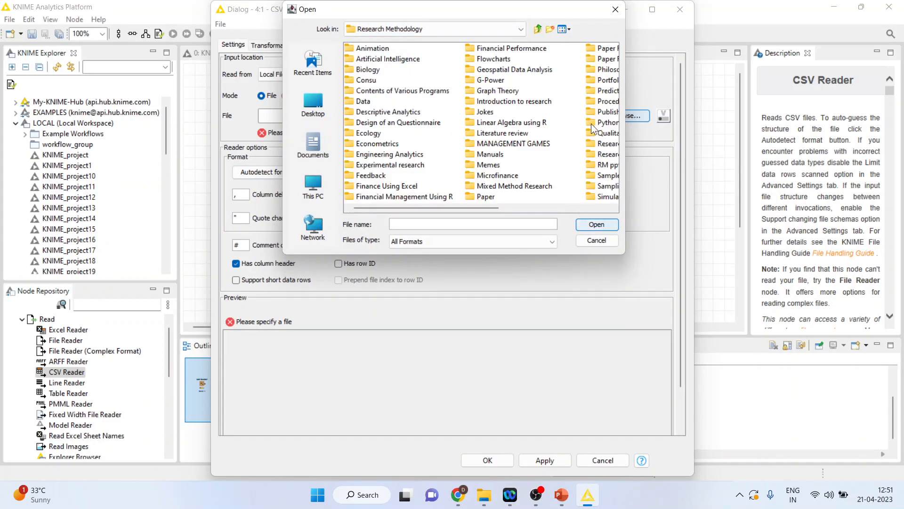
pyautogui.doubleClick(594, 90)
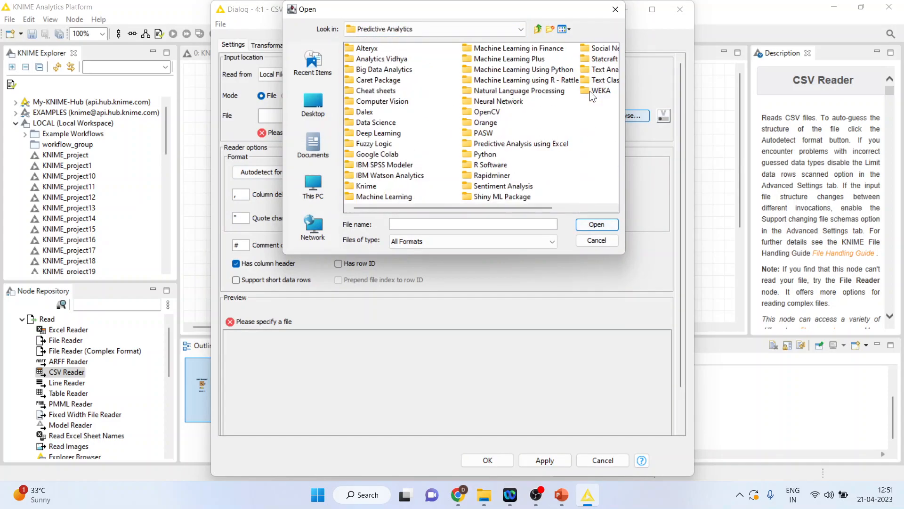
pyautogui.doubleClick(368, 184)
pyautogui.doubleClick(359, 80)
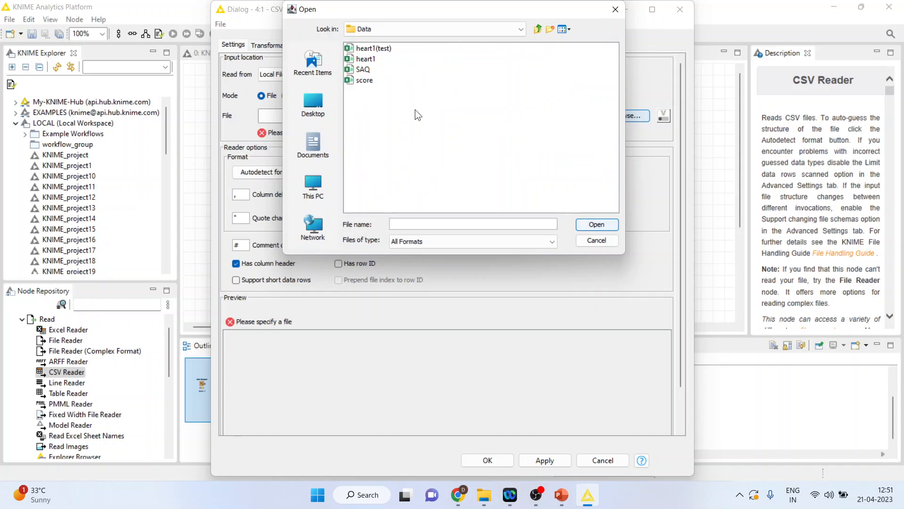
pyautogui.click(356, 59)
pyautogui.click(596, 225)
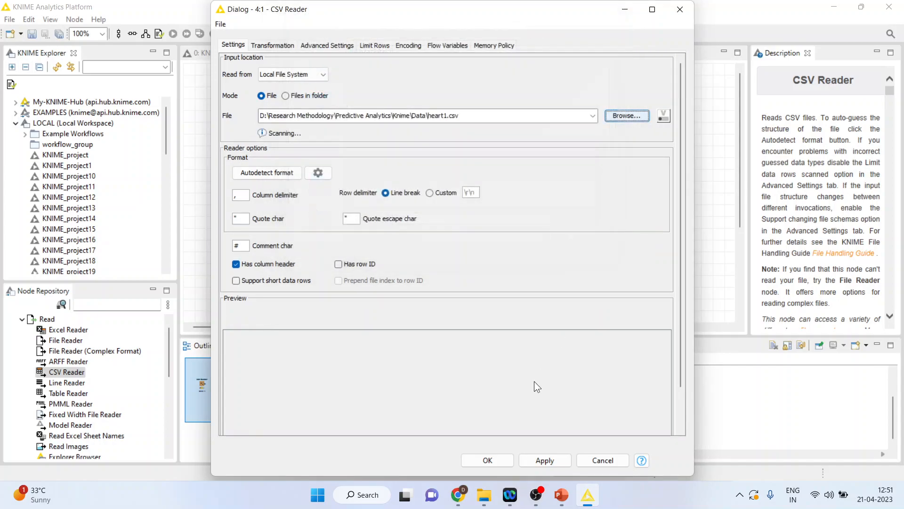
pyautogui.click(496, 460)
pyautogui.rightClick(258, 173)
pyautogui.click(290, 192)
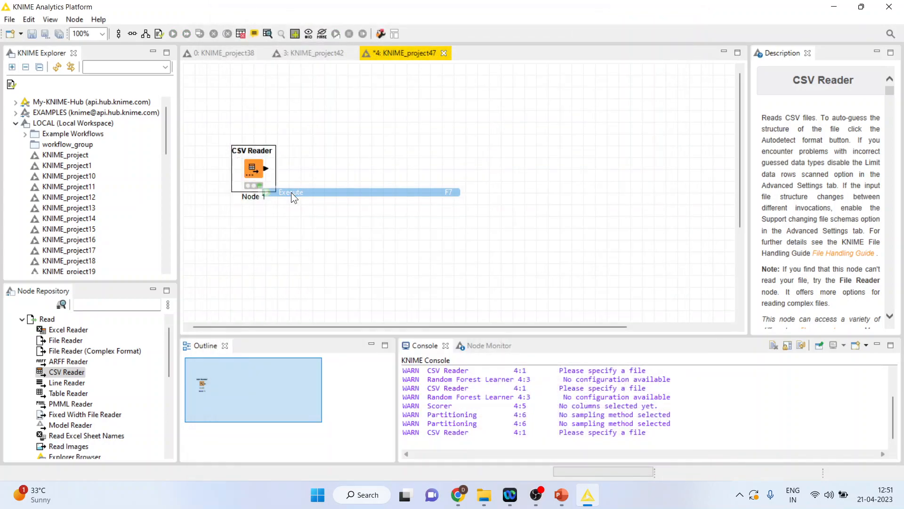
# Examine the CSV Reader's output table, widening the HeartDisease column and checking the Age, RestingBP, Cholesterol and MaxHR columns.
pyautogui.rightClick(253, 168)
pyautogui.click(318, 468)
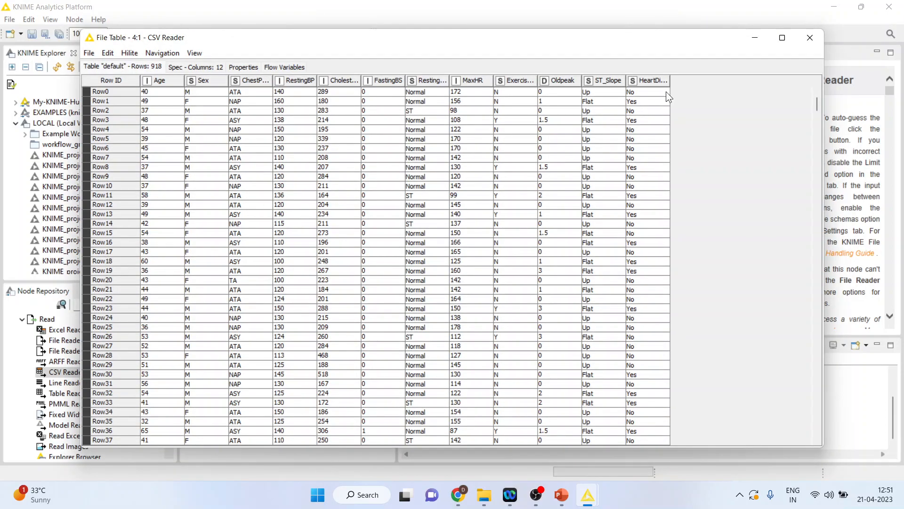
pyautogui.moveTo(670, 80); pyautogui.dragTo(734, 80)
pyautogui.moveTo(653, 95); pyautogui.dragTo(667, 322)
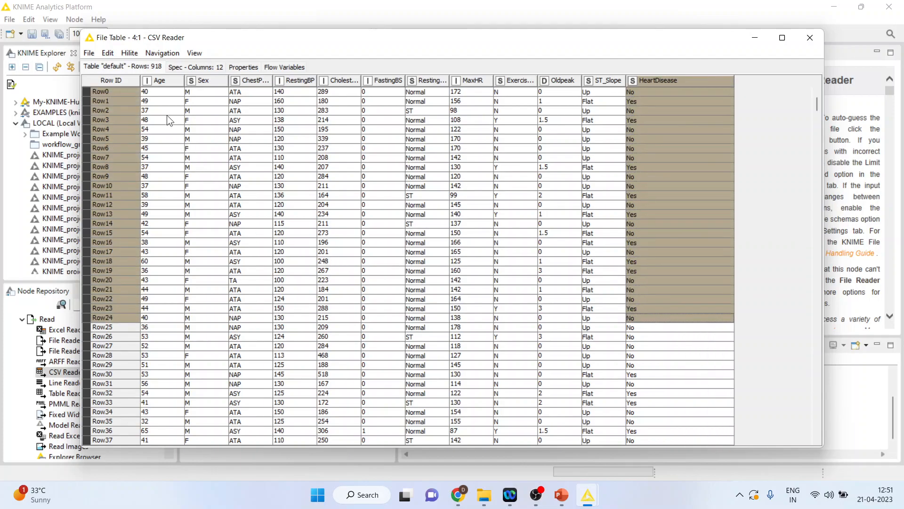
pyautogui.moveTo(167, 113); pyautogui.dragTo(159, 329)
pyautogui.moveTo(310, 136); pyautogui.dragTo(302, 287)
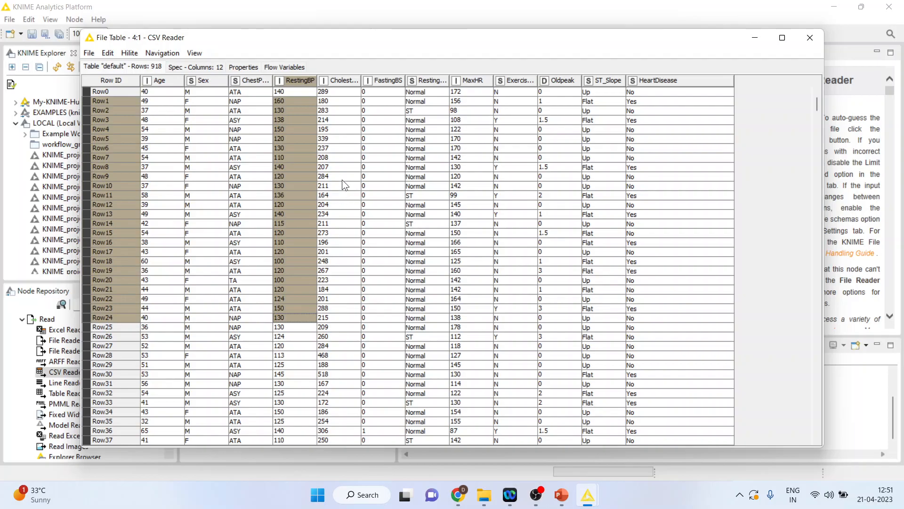
pyautogui.click(336, 142)
pyautogui.click(339, 365)
pyautogui.moveTo(466, 115); pyautogui.dragTo(467, 367)
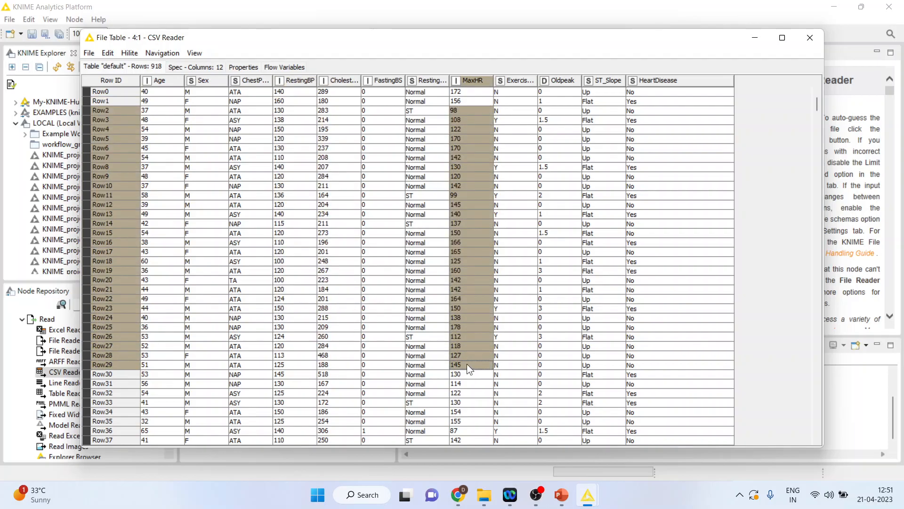
pyautogui.click(810, 38)
# Find the Column Filter node in the repository and add it to the workflow, connected to the CSV Reader.
pyautogui.click(111, 304)
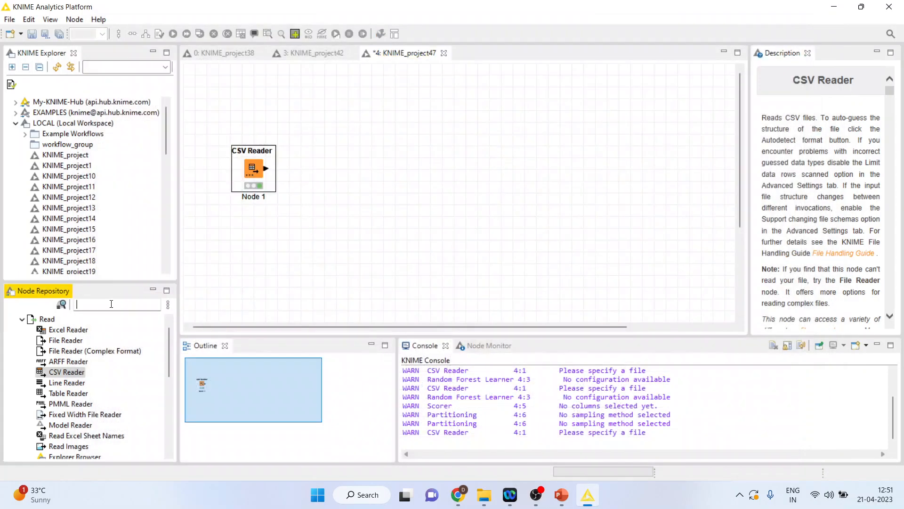
pyautogui.write('column')
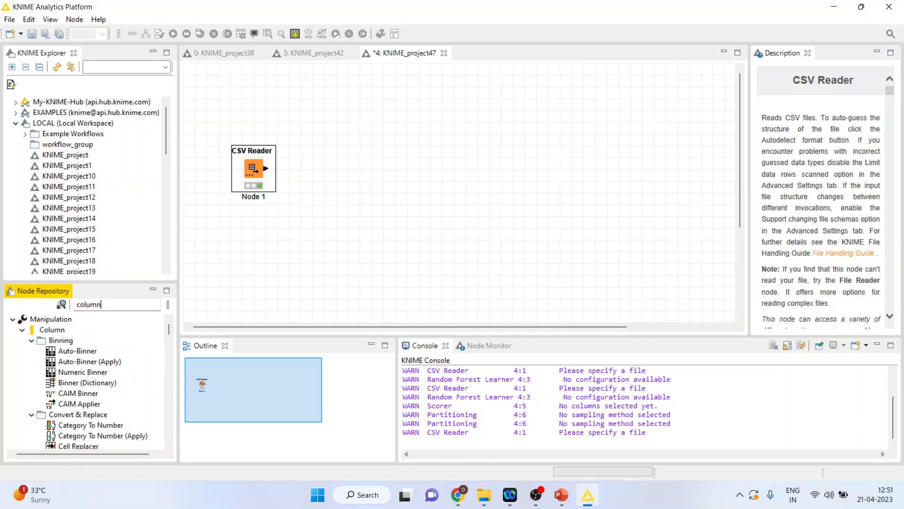
pyautogui.write(' filter')
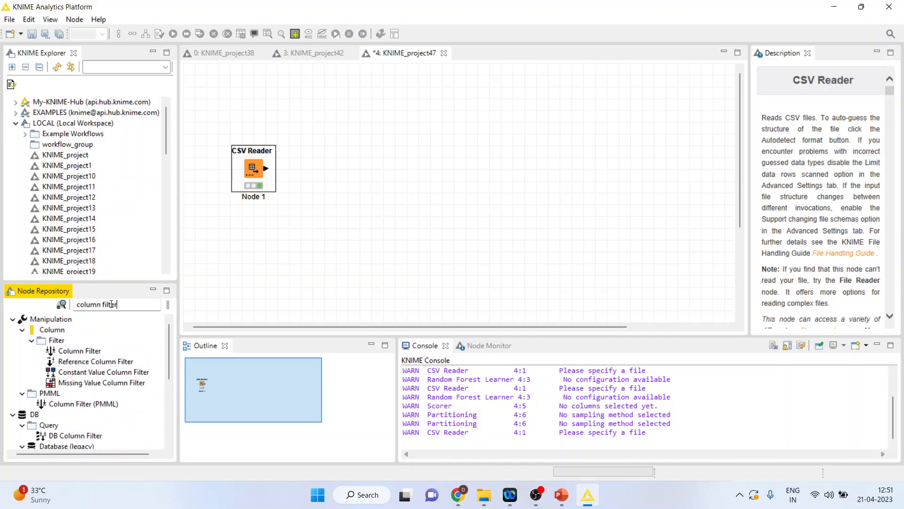
pyautogui.doubleClick(80, 350)
# Configure the Column Filter to include only Age, RestingBP, Cholesterol, MaxHR and HeartDisease, excluding all other columns.
pyautogui.rightClick(313, 171)
pyautogui.click(370, 174)
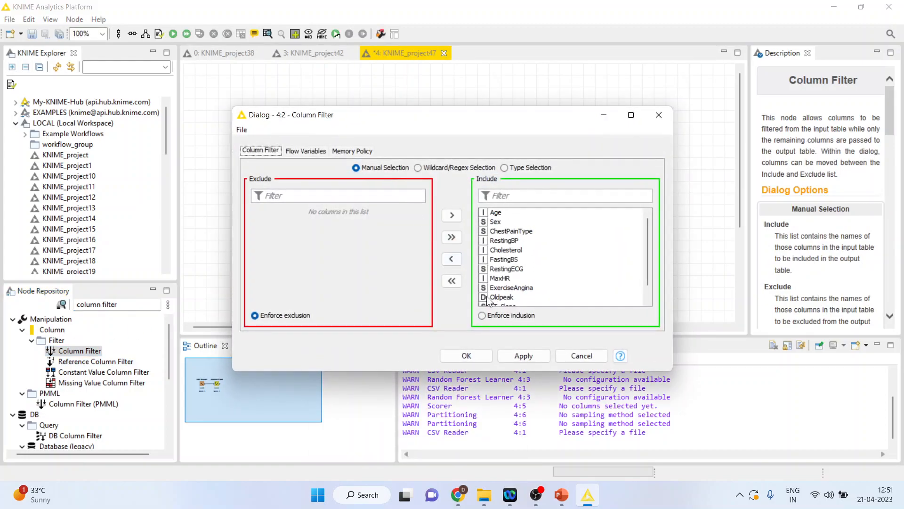
pyautogui.click(451, 281)
pyautogui.click(376, 214)
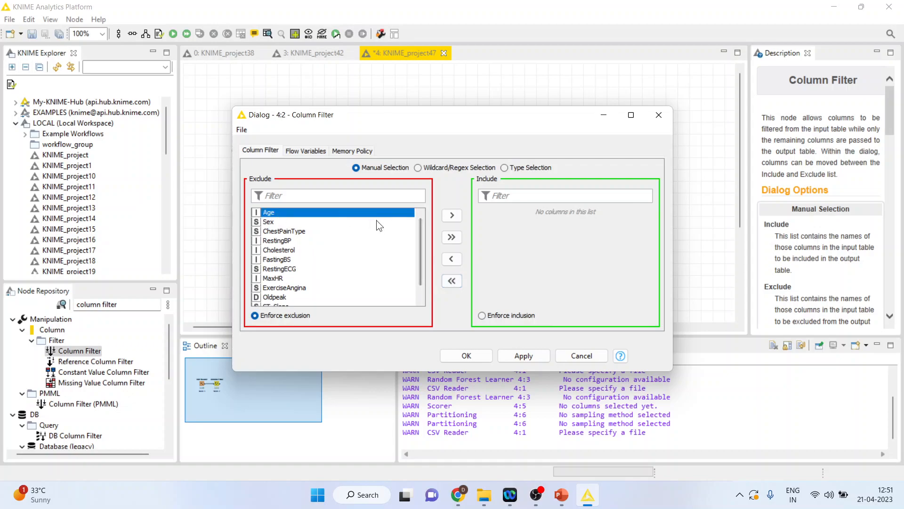
pyautogui.click(453, 215)
pyautogui.click(346, 229)
pyautogui.click(452, 215)
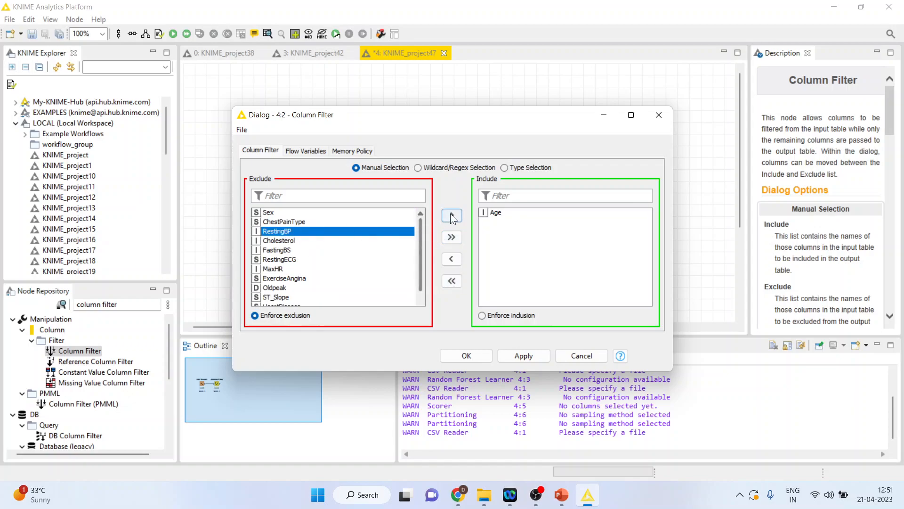
pyautogui.click(292, 231)
pyautogui.click(453, 216)
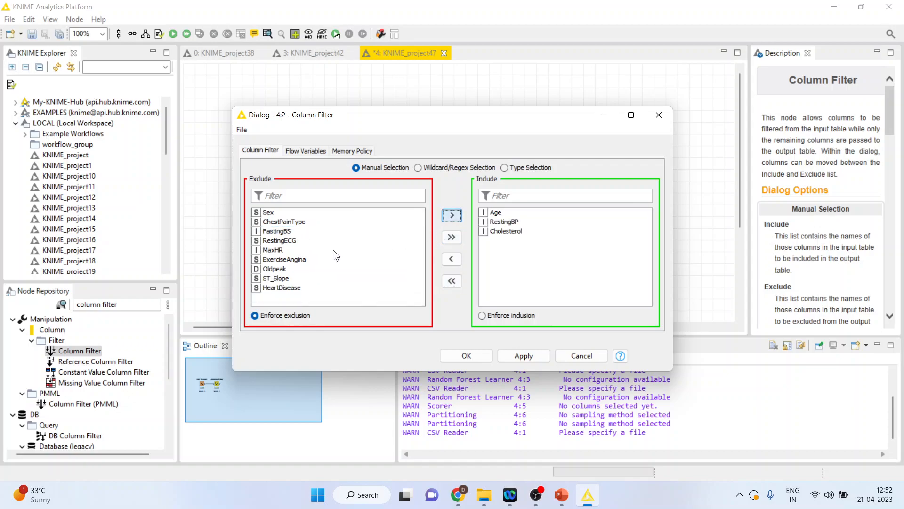
pyautogui.click(278, 250)
pyautogui.click(446, 216)
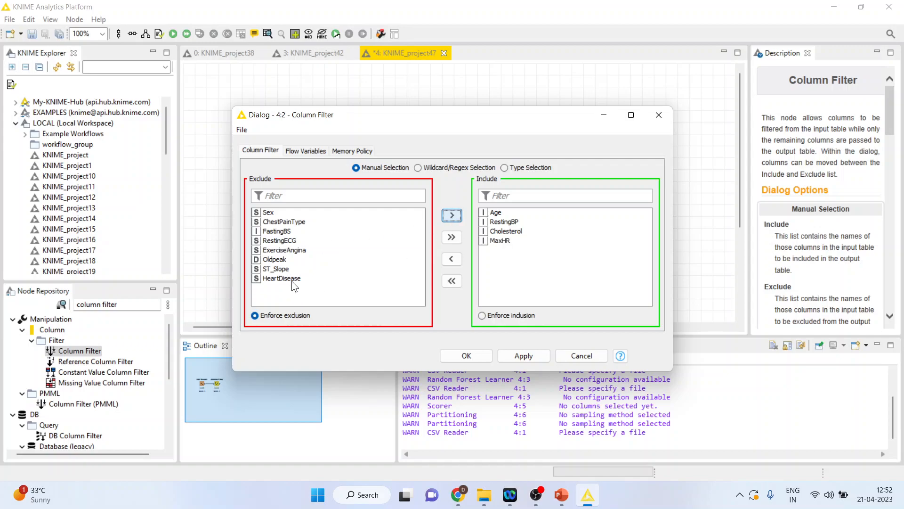
pyautogui.click(292, 278)
pyautogui.click(451, 217)
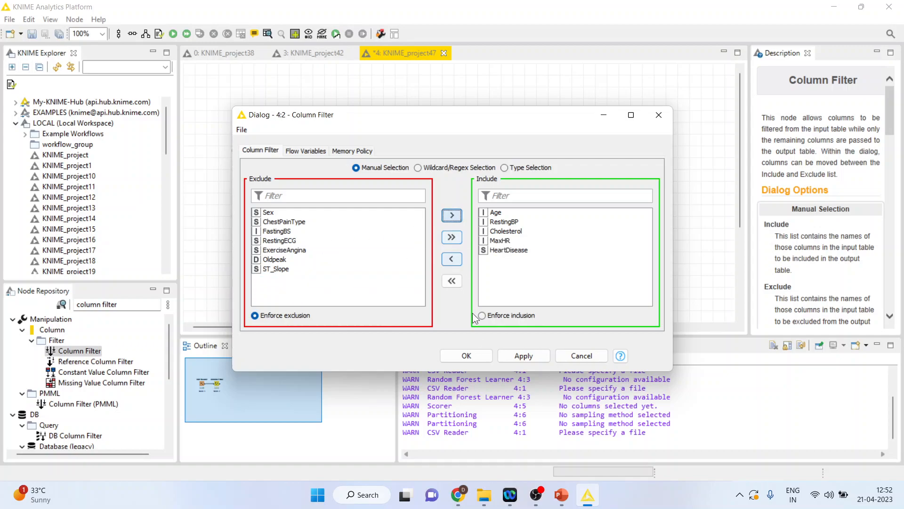
pyautogui.click(471, 354)
# Execute the Column Filter node and check its filtered table.
pyautogui.rightClick(313, 170)
pyautogui.click(361, 188)
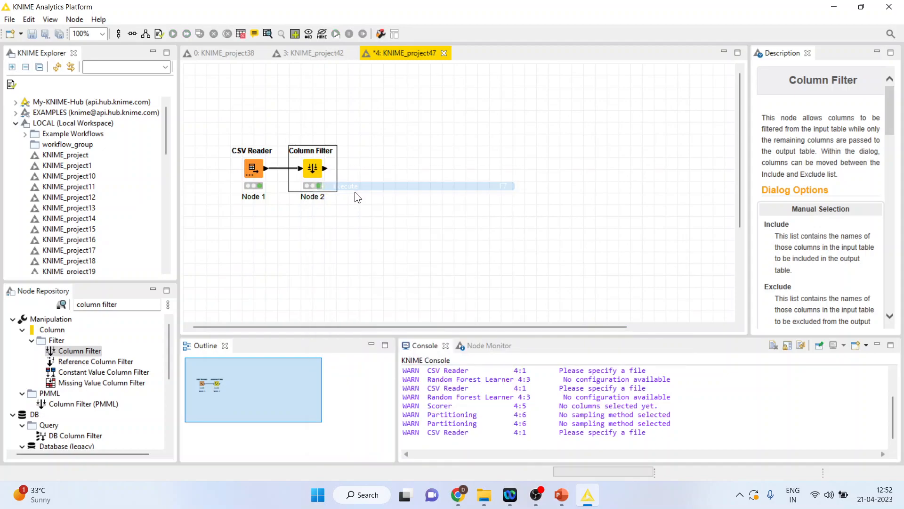
pyautogui.rightClick(313, 168)
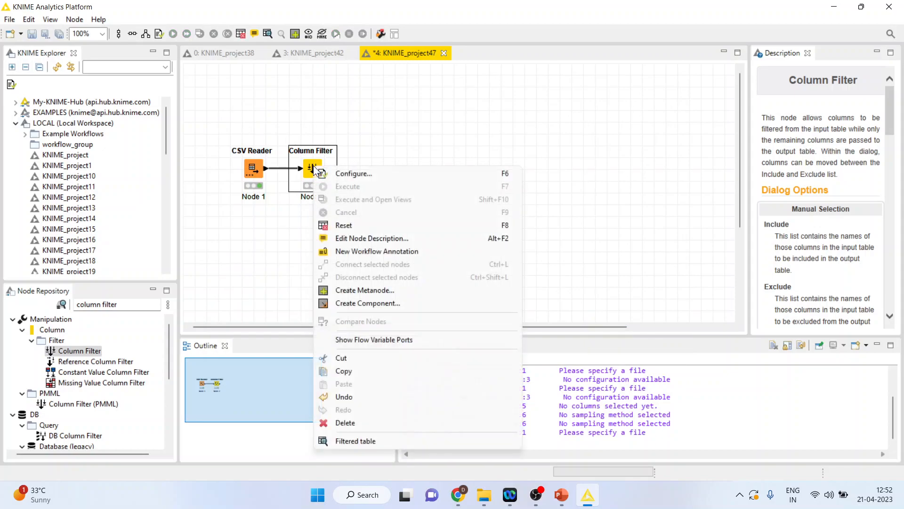
pyautogui.click(386, 442)
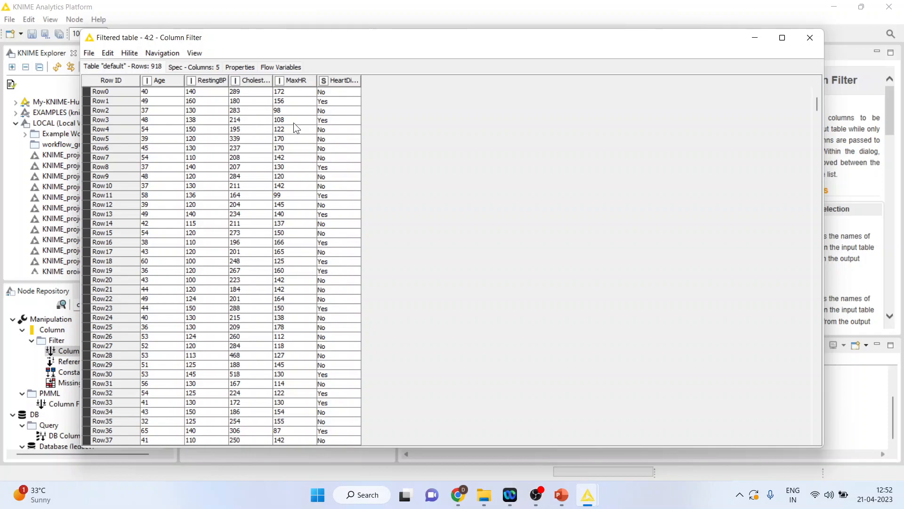
pyautogui.click(809, 39)
# Add a classification Random Forest Learner node connected to the Column Filter's output and place it above and to the right of that node.
pyautogui.click(140, 304)
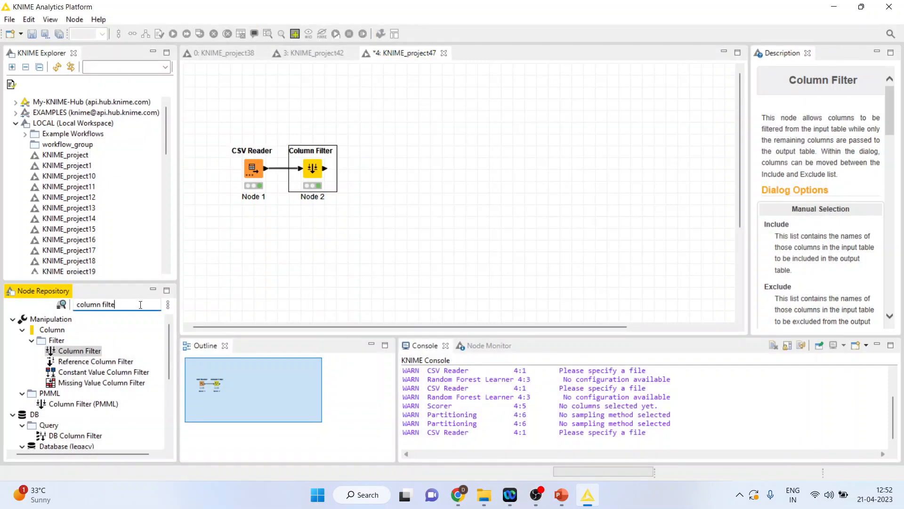
pyautogui.hotkey('ctrl', 'BackSpace')
pyautogui.hotkey('ctrl', 'BackSpace')
pyautogui.write('ran')
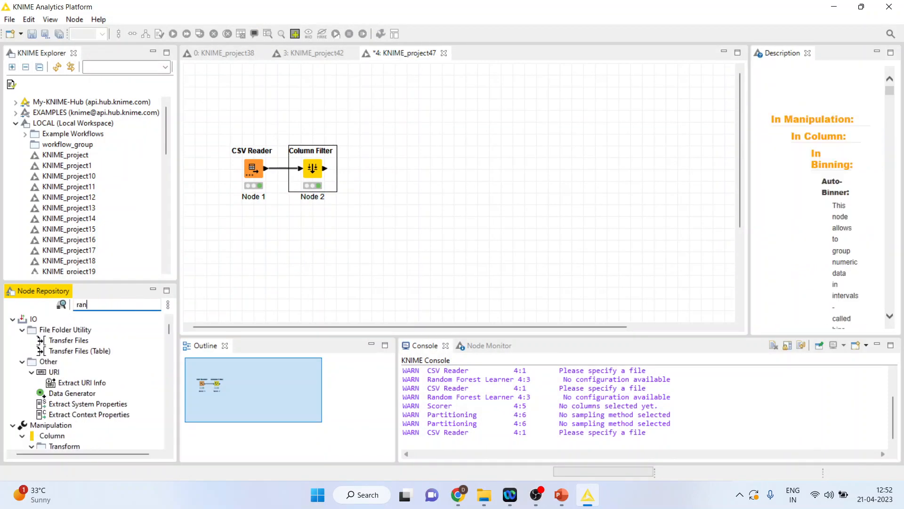
pyautogui.write('do')
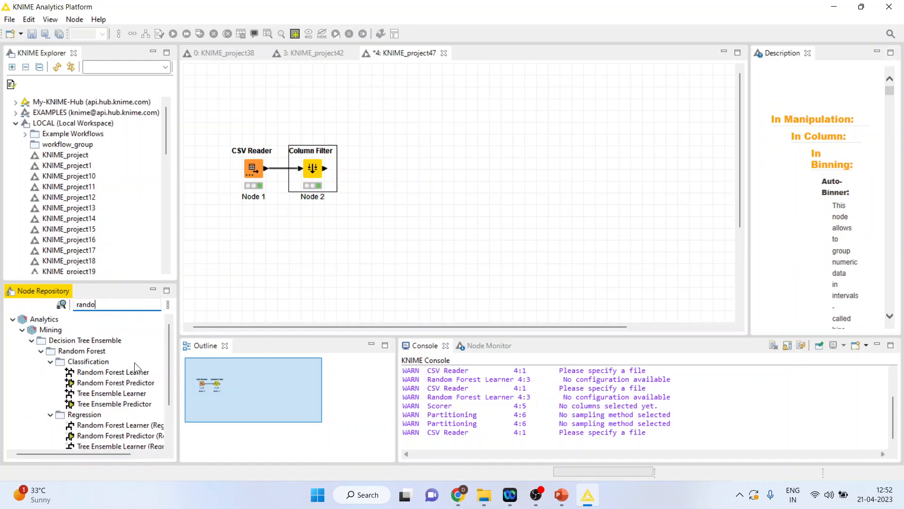
pyautogui.doubleClick(112, 372)
pyautogui.moveTo(381, 156); pyautogui.dragTo(393, 118)
# Accept the Random Forest Learner's configuration with HeartDisease as the target column, and execute the node.
pyautogui.rightClick(401, 120)
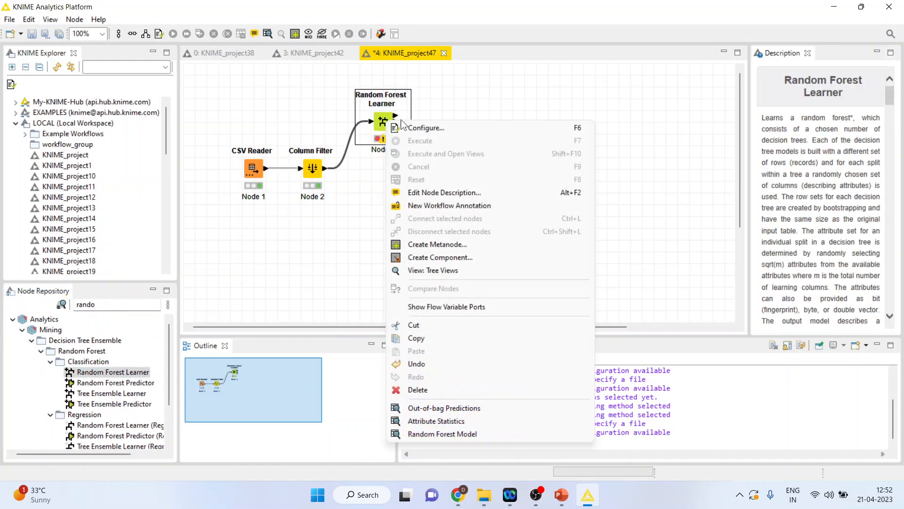
pyautogui.click(434, 128)
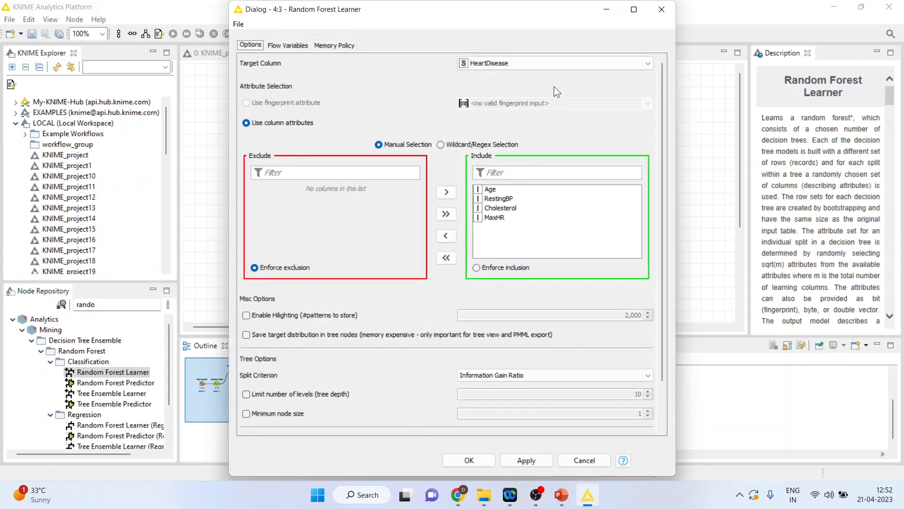
pyautogui.click(479, 458)
pyautogui.rightClick(390, 121)
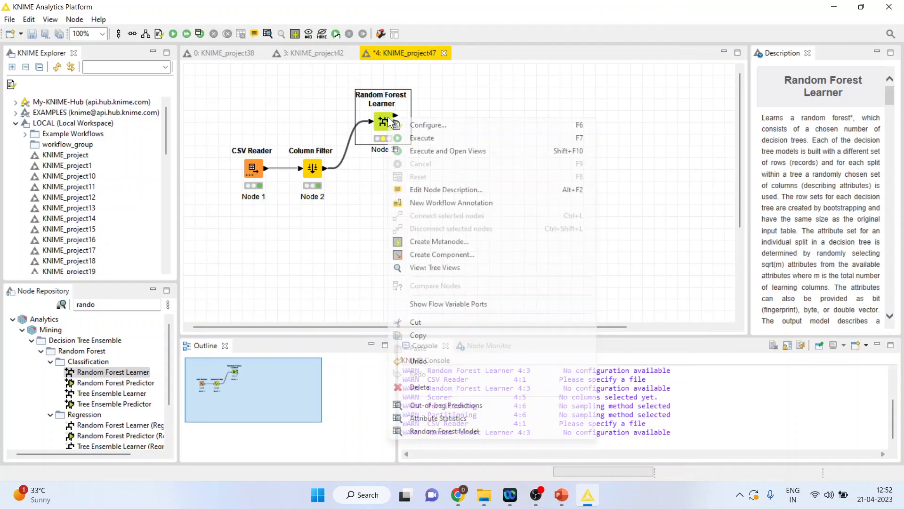
pyautogui.click(417, 137)
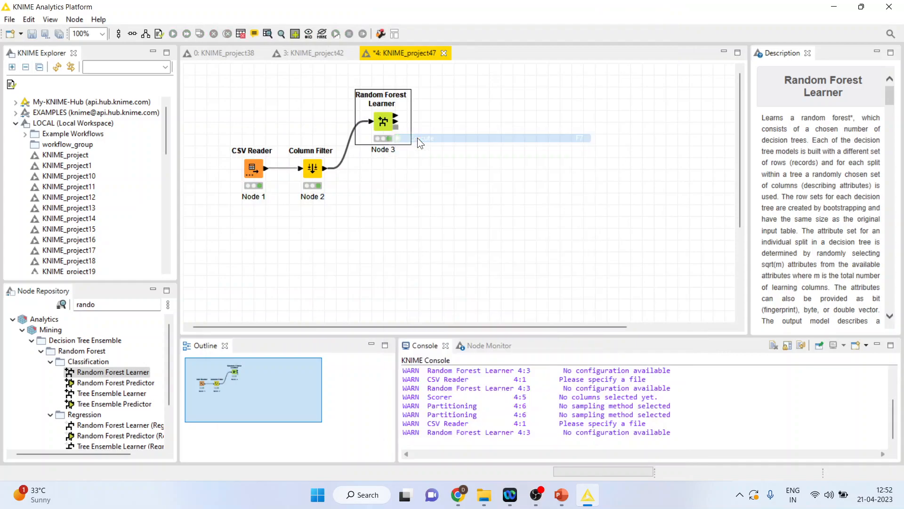
# View the Random Forest Learner's tree views and step through the first few tree models.
pyautogui.rightClick(383, 121)
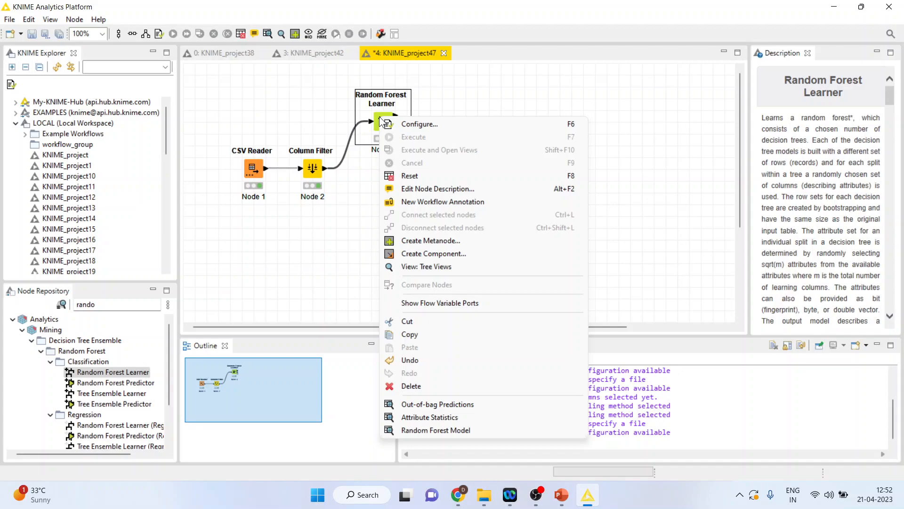
pyautogui.click(465, 266)
pyautogui.click(546, 102)
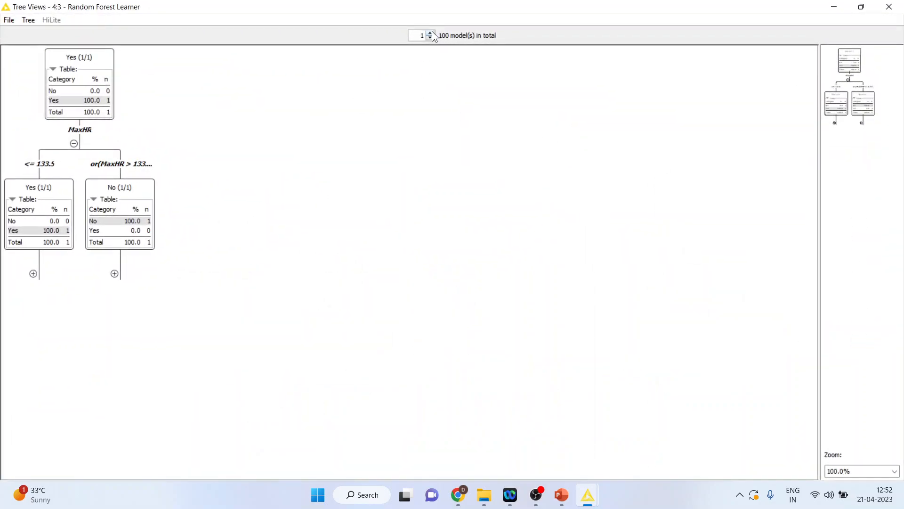
pyautogui.click(430, 33)
pyautogui.click(431, 33)
pyautogui.click(431, 33)
pyautogui.click(890, 6)
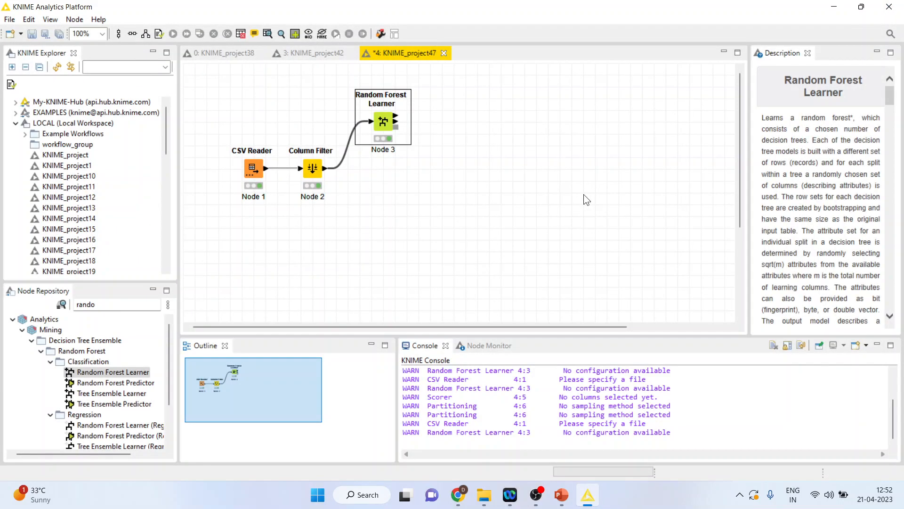
# Add a classification Random Forest Predictor node connected to the learner and place it below and to the right of the learner.
pyautogui.doubleClick(139, 384)
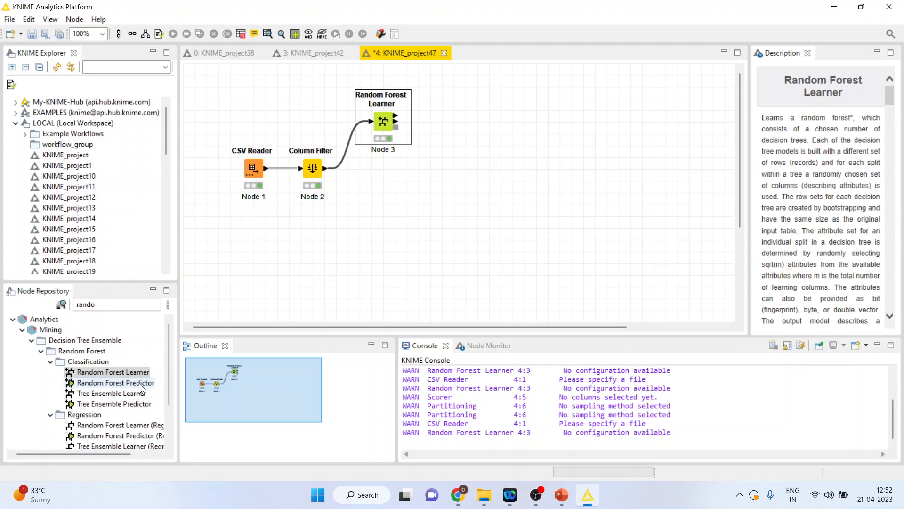
pyautogui.moveTo(451, 127); pyautogui.dragTo(472, 186)
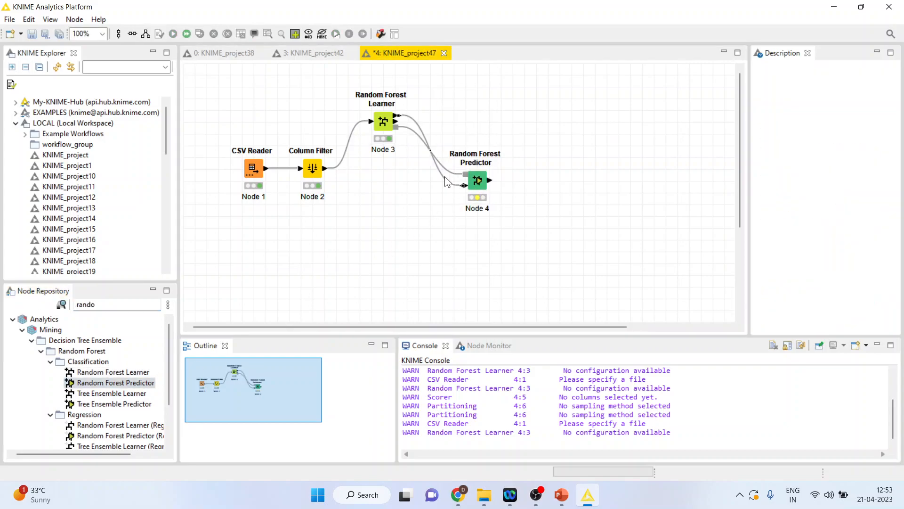
# Replace the learner's data connection to the Random Forest Predictor with one from the Column Filter's output, and execute the predictor.
pyautogui.press('Delete')
pyautogui.click(514, 258)
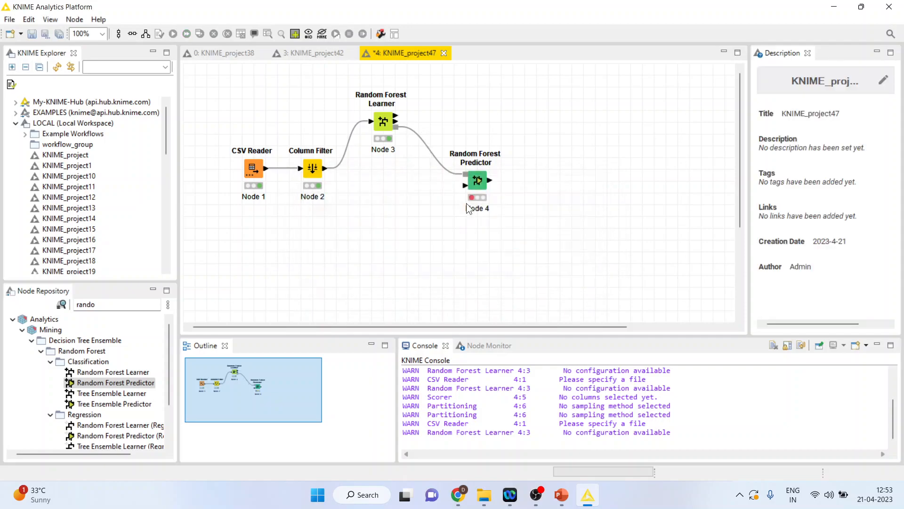
pyautogui.click(444, 164)
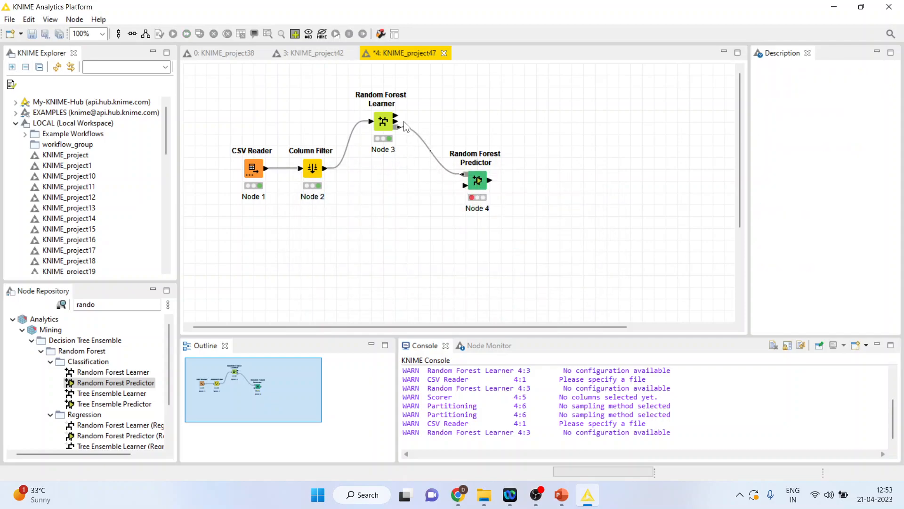
pyautogui.moveTo(323, 168); pyautogui.dragTo(466, 185)
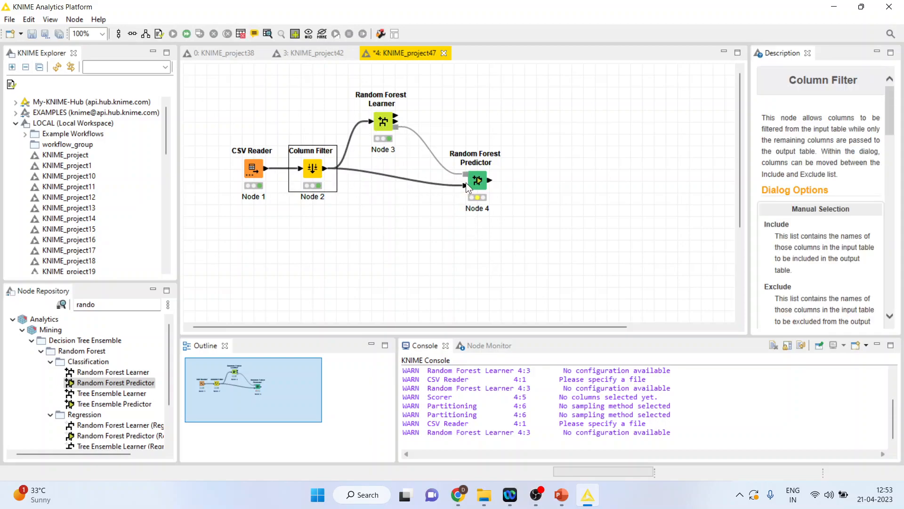
pyautogui.rightClick(476, 178)
pyautogui.click(509, 197)
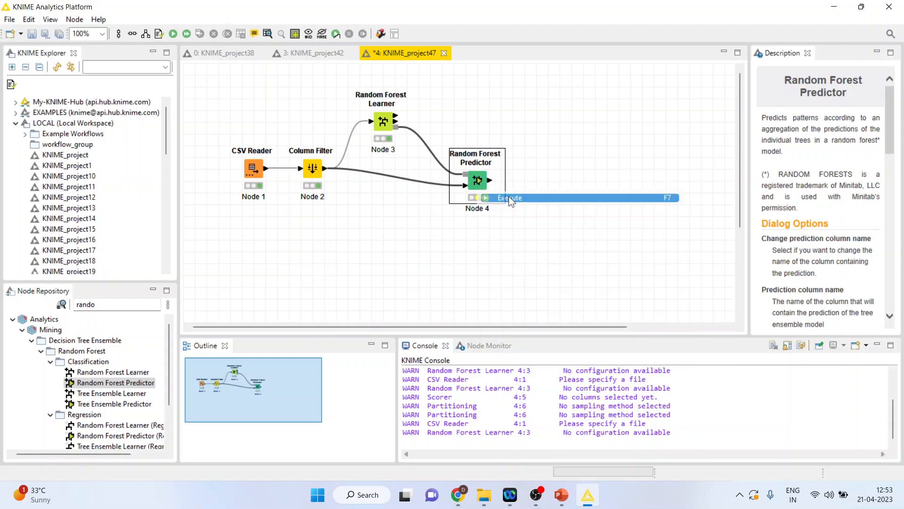
# View the Random Forest Predictor's prediction output, widening the HeartDisease and Prediction (HeartDisease) columns to compare actual and predicted values.
pyautogui.rightClick(477, 179)
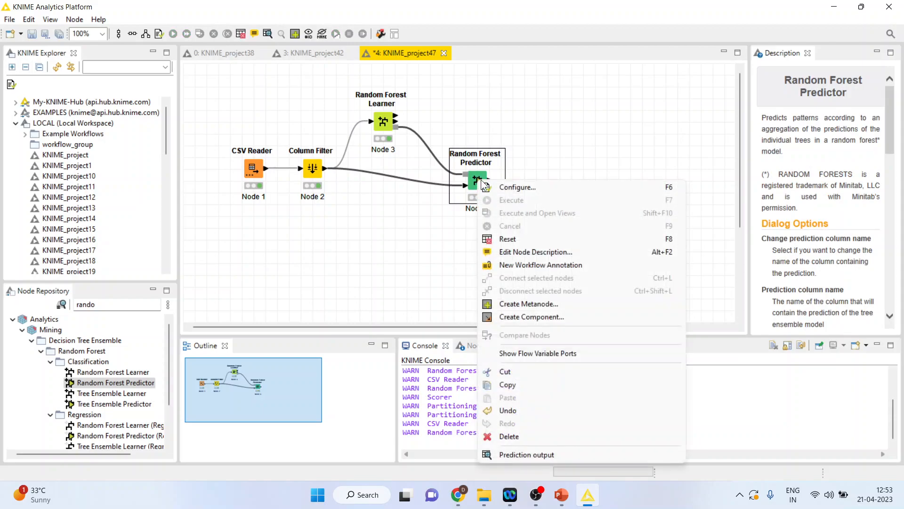
pyautogui.click(554, 456)
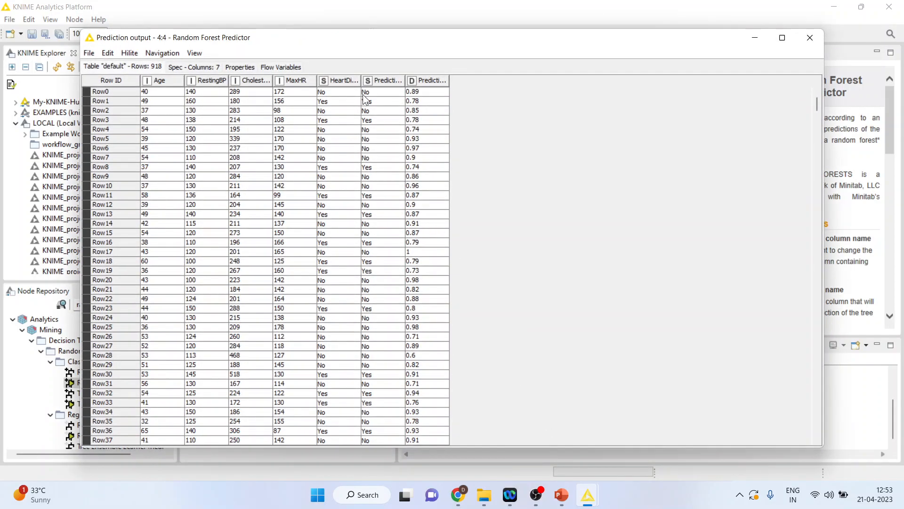
pyautogui.moveTo(404, 81); pyautogui.dragTo(542, 81)
pyautogui.moveTo(439, 102); pyautogui.dragTo(440, 388)
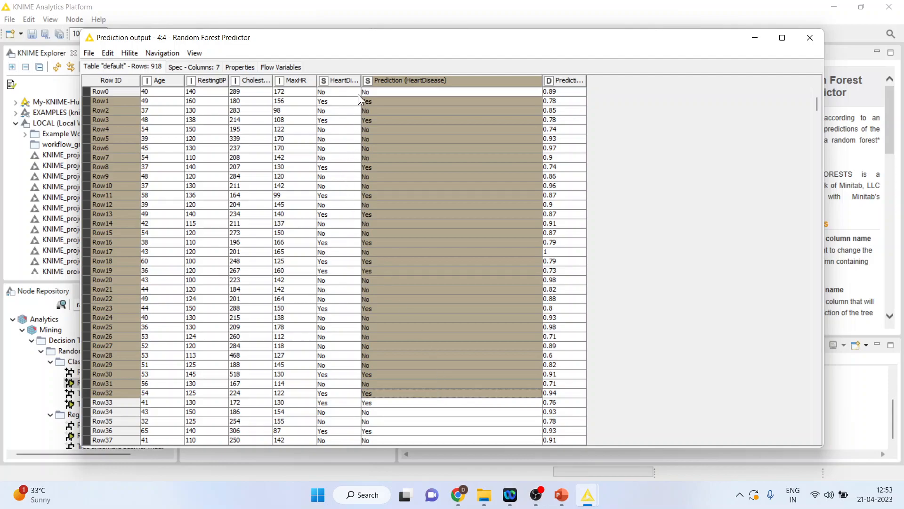
pyautogui.moveTo(362, 81); pyautogui.dragTo(458, 81)
pyautogui.moveTo(344, 95); pyautogui.dragTo(354, 397)
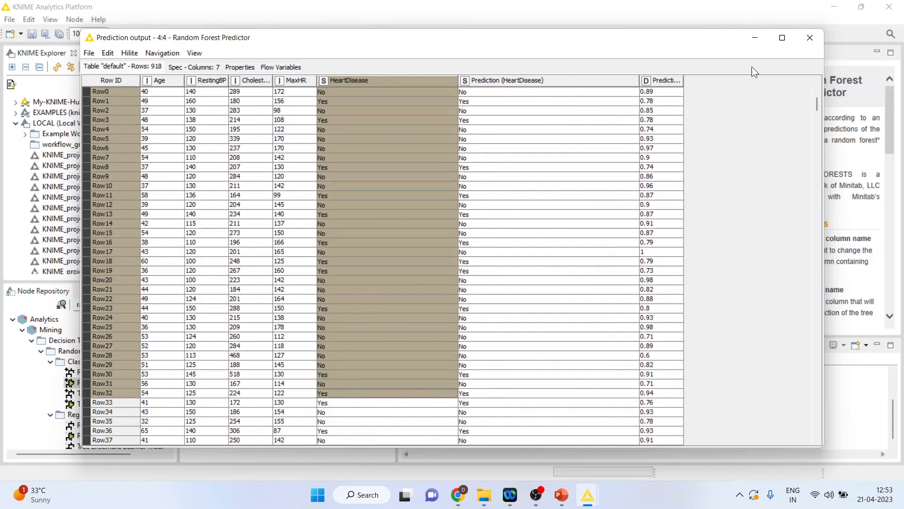
pyautogui.click(810, 39)
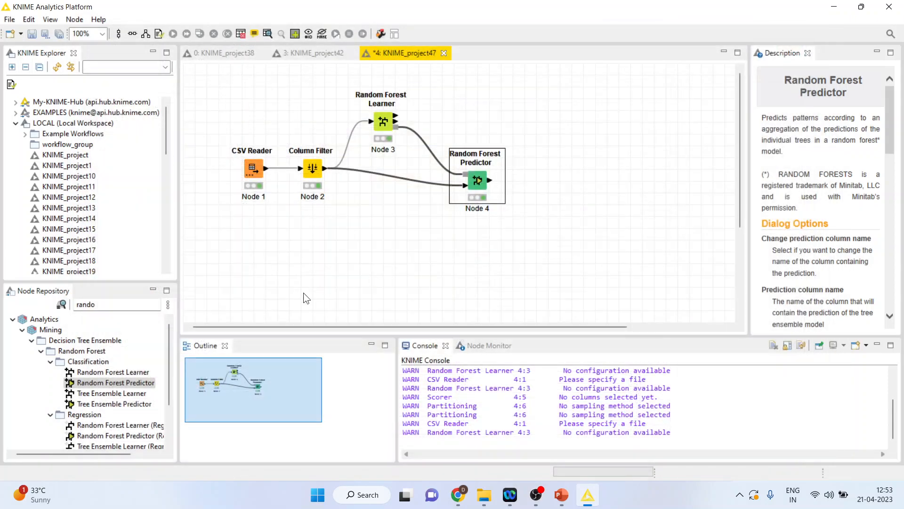
# Search the node repository for scorer and add a Scorer node connected to the Random Forest Predictor's output.
pyautogui.click(117, 308)
pyautogui.press('BackSpace')
pyautogui.press('BackSpace')
pyautogui.press('BackSpace')
pyautogui.press('BackSpace')
pyautogui.press('BackSpace')
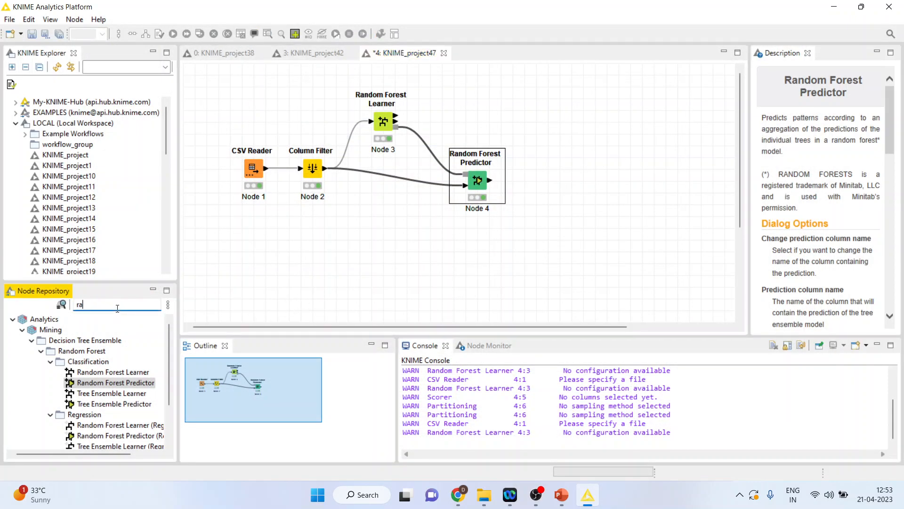
pyautogui.write('scorer')
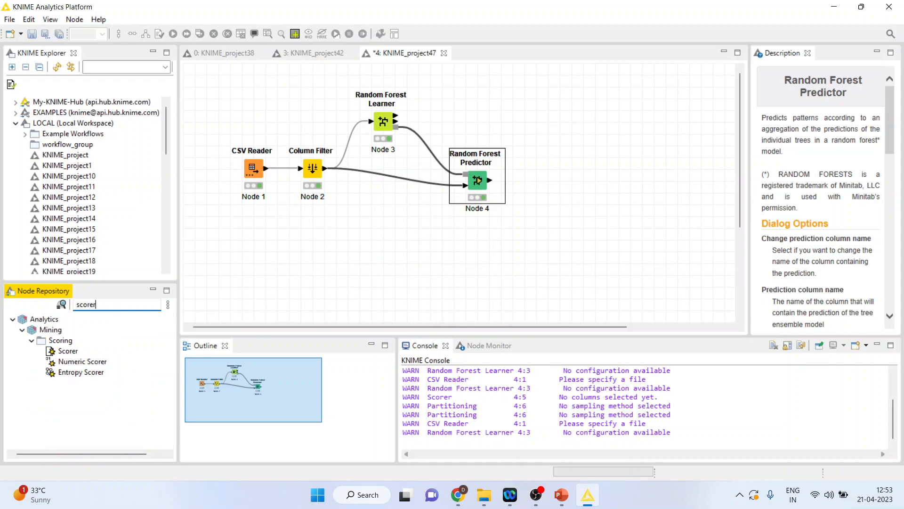
pyautogui.doubleClick(78, 351)
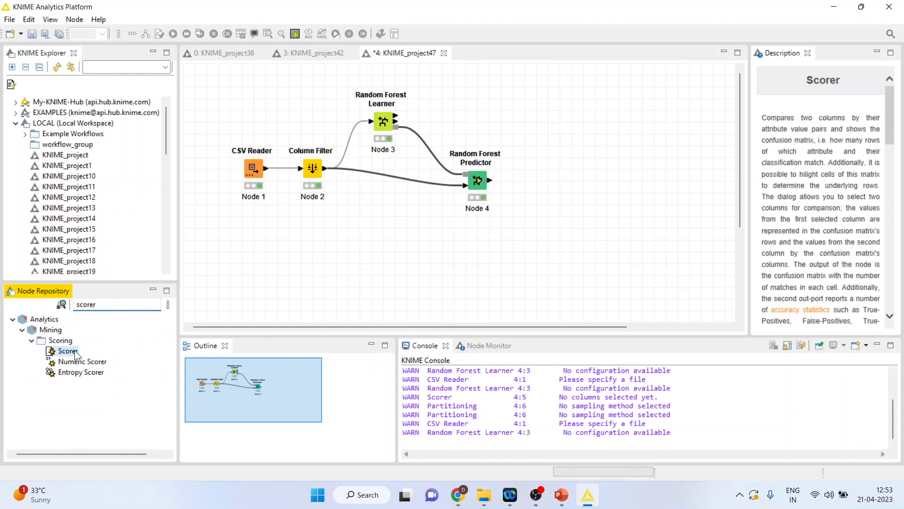
# Configure the Scorer with HeartDisease as the first column, and execute the node.
pyautogui.rightClick(547, 182)
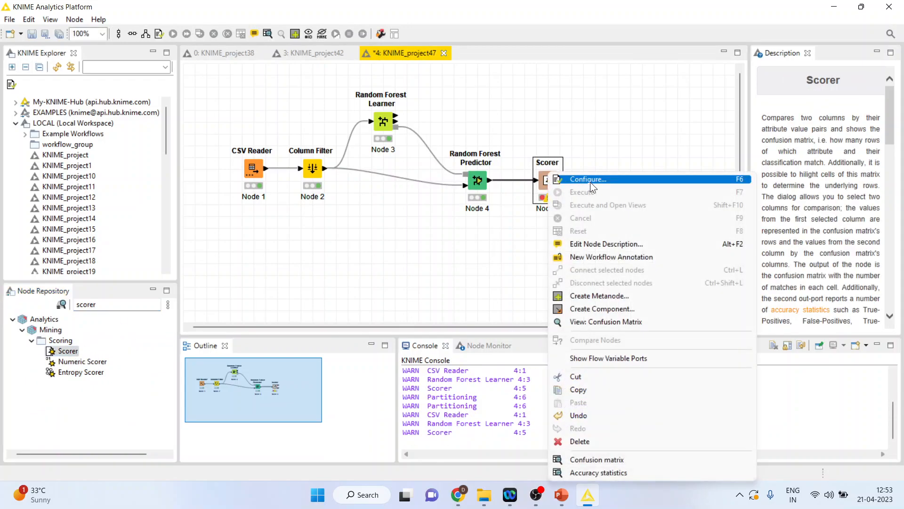
pyautogui.click(590, 180)
pyautogui.click(403, 174)
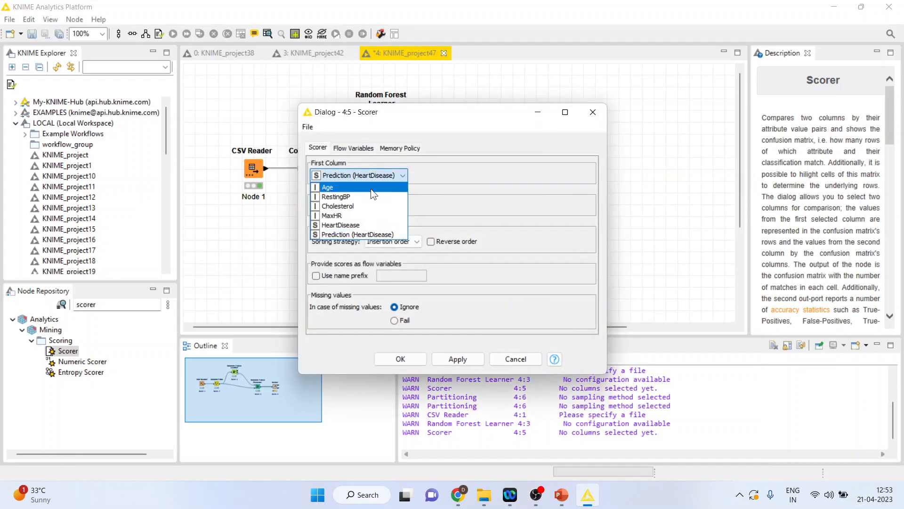
pyautogui.click(361, 221)
pyautogui.click(401, 359)
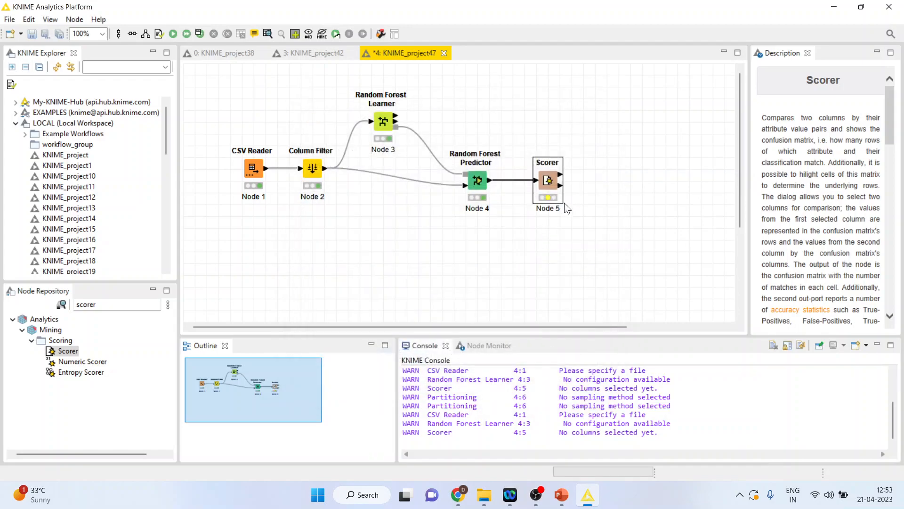
pyautogui.rightClick(547, 182)
pyautogui.click(566, 197)
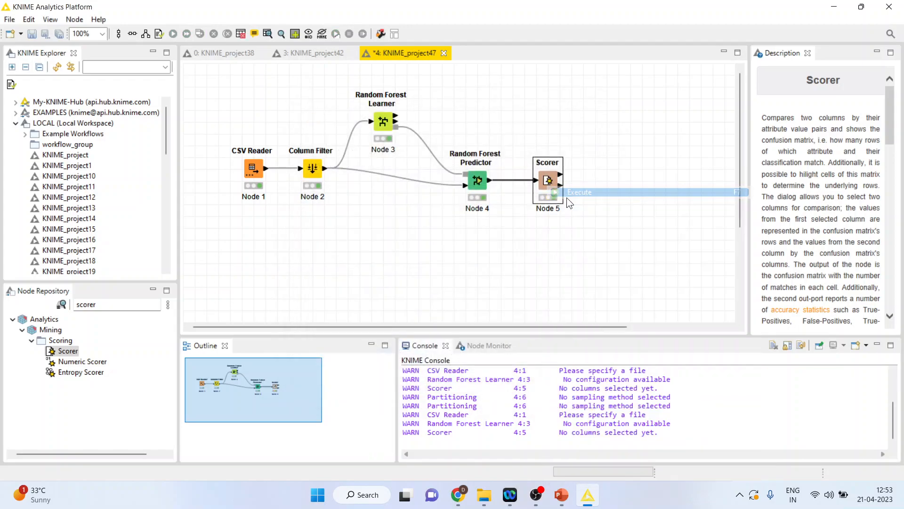
# View the Scorer's confusion matrix in a maximized window and examine the correctly classified No and Yes cells.
pyautogui.rightClick(547, 179)
pyautogui.click(601, 321)
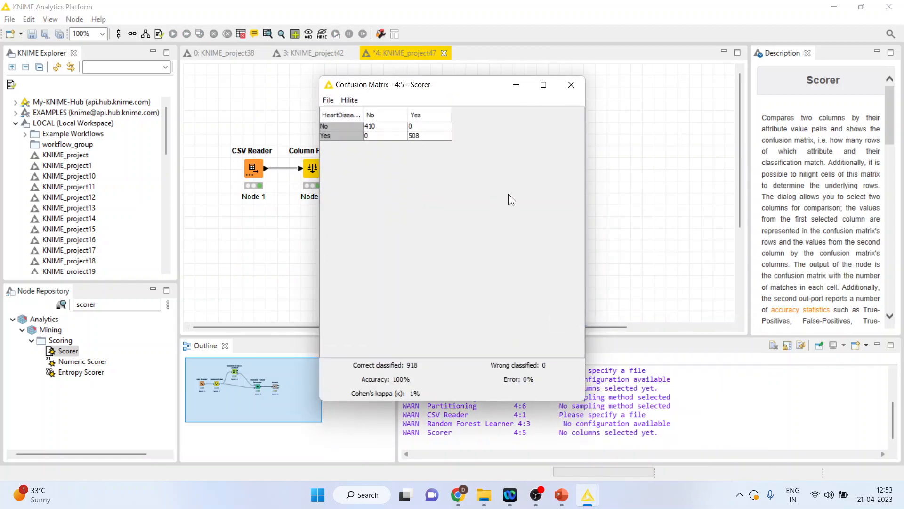
pyautogui.click(544, 85)
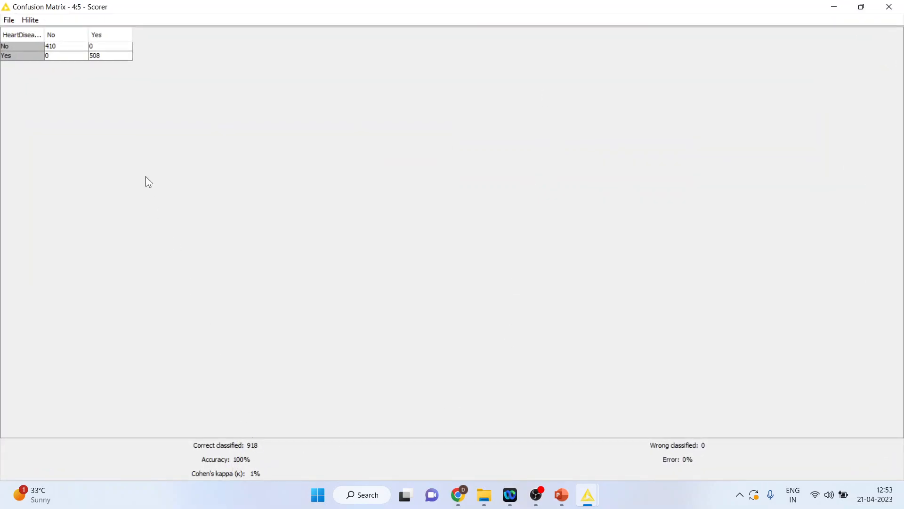
pyautogui.click(50, 49)
pyautogui.click(108, 55)
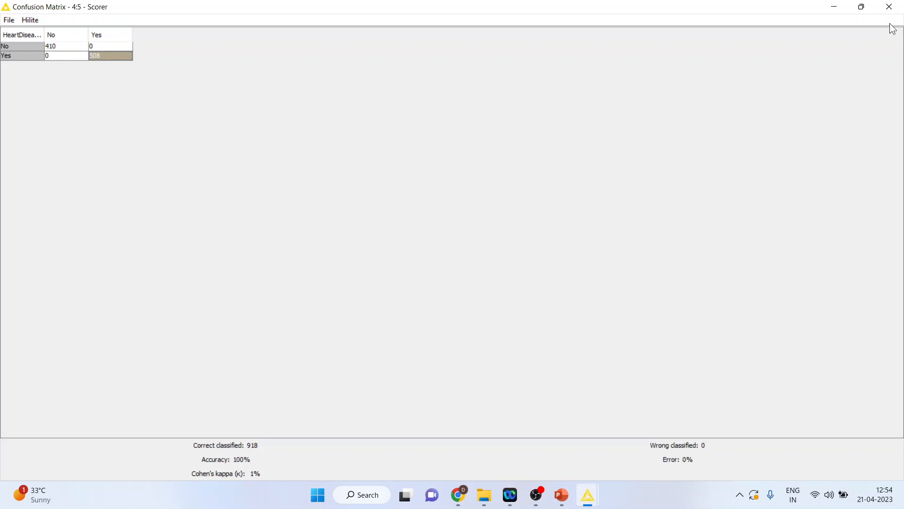
pyautogui.click(889, 8)
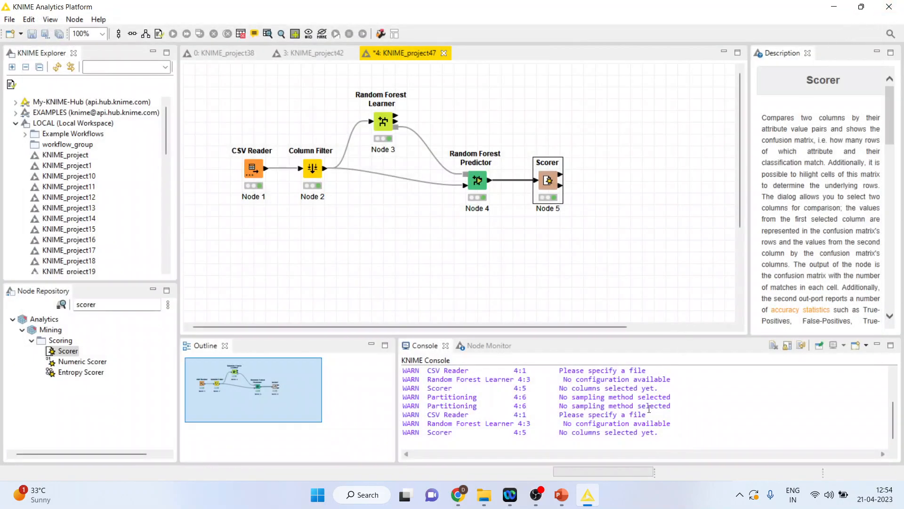
# Switch to the PowerPoint slide show and display the Thank You slide.
pyautogui.moveTo(563, 495)
pyautogui.click(594, 462)
pyautogui.scroll(-1, 377, 444)
pyautogui.click(777, 474)
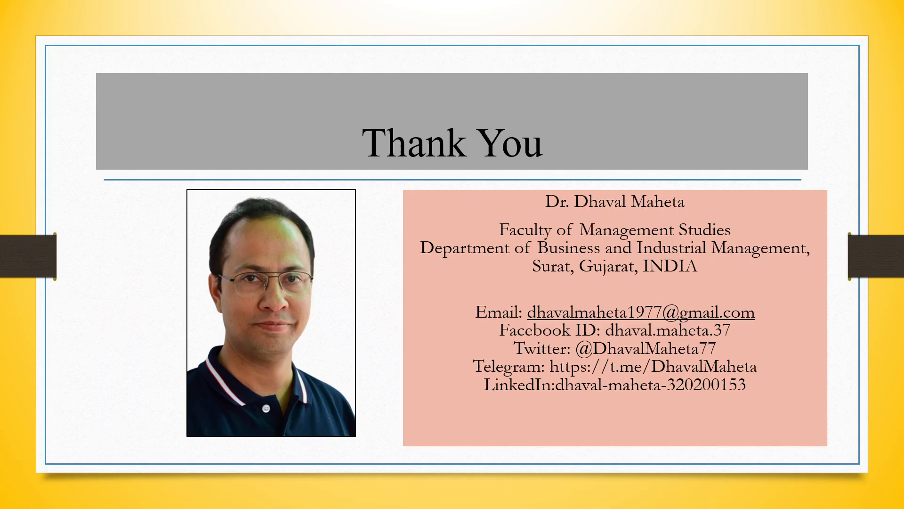